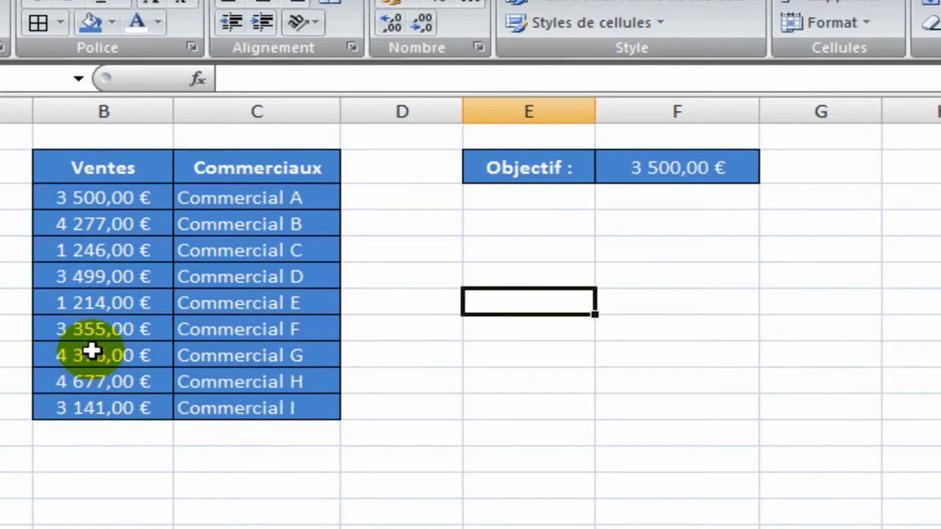
Examine the sales amounts and salespeople in the table and compare them with the objective in F2.
click(115, 327)
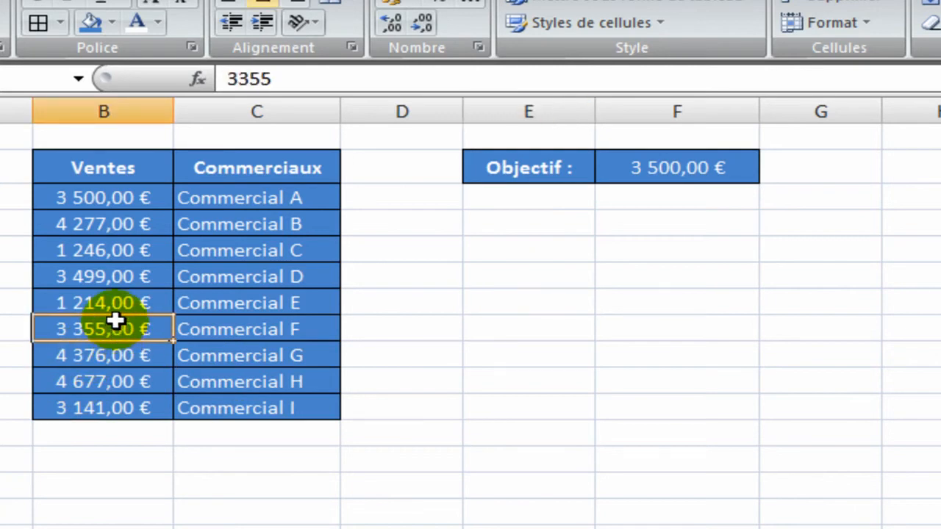
click(110, 303)
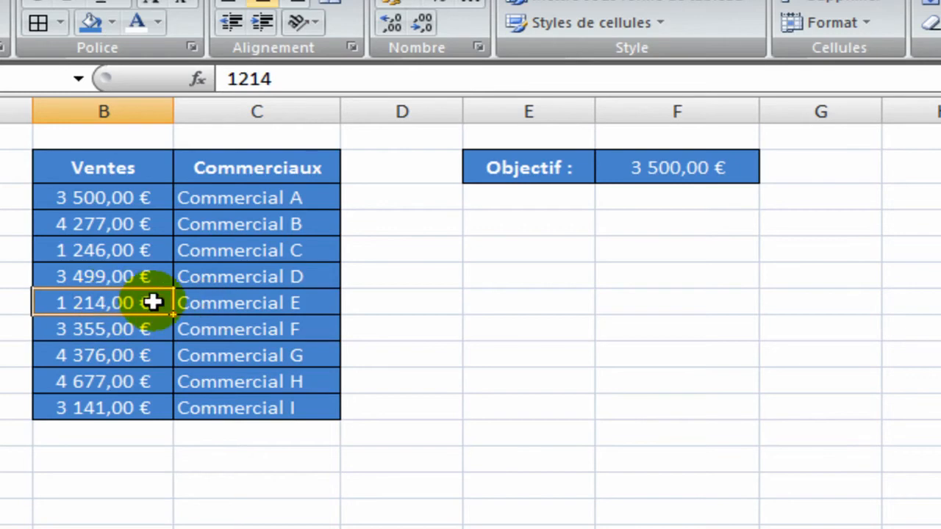
drag(140, 302, 215, 303)
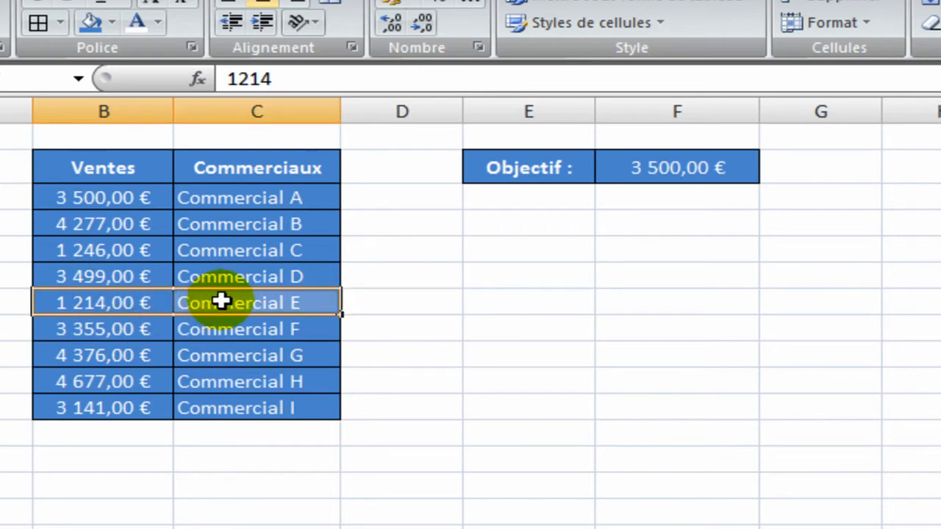
click(660, 165)
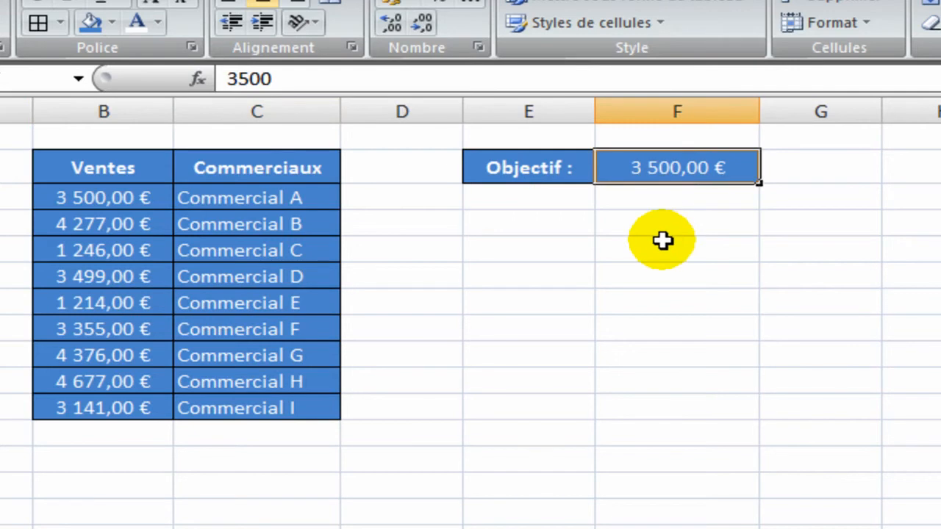
click(274, 248)
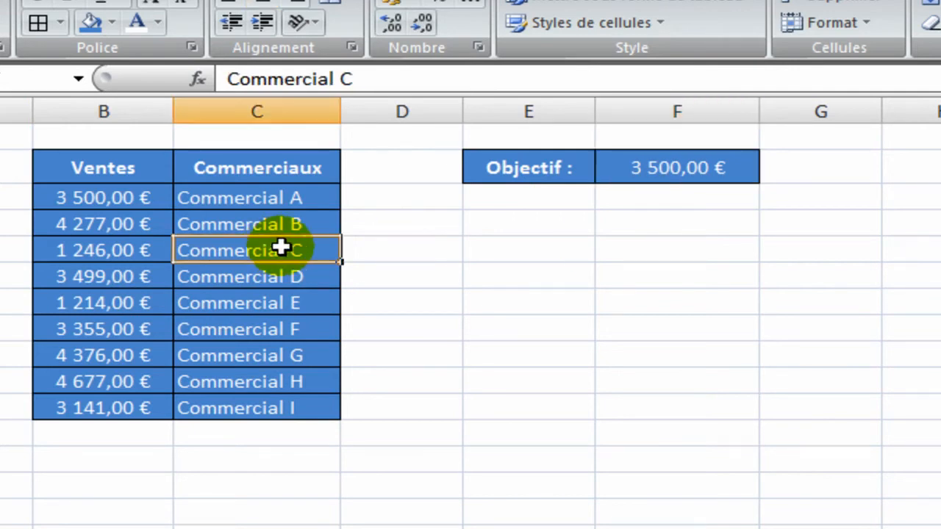
click(650, 173)
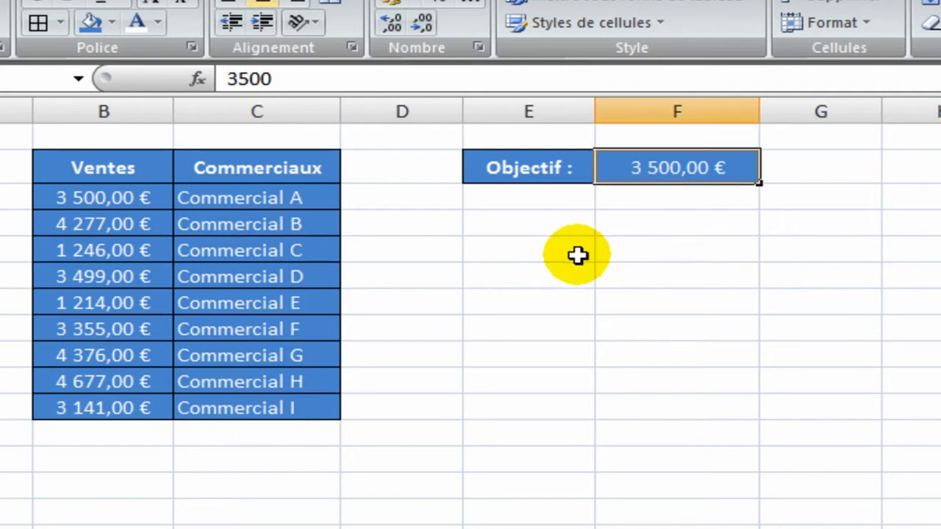
click(118, 254)
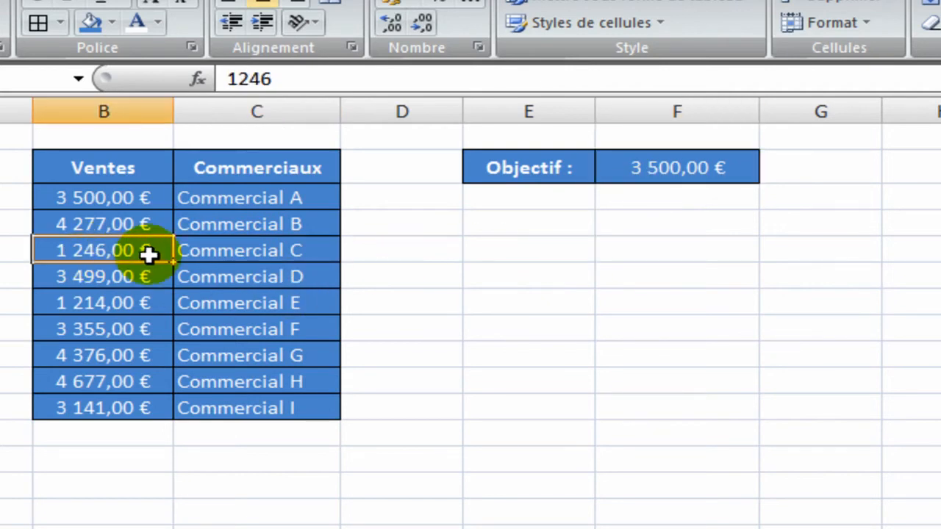
click(460, 232)
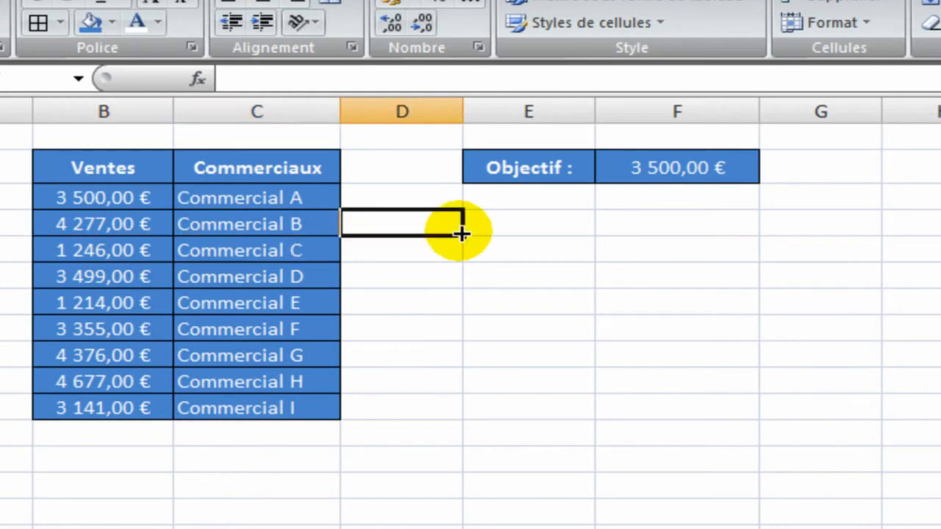
Start a new conditional formatting rule for B3:C11 that uses a formula to determine which cells to format.
drag(92, 195, 275, 399)
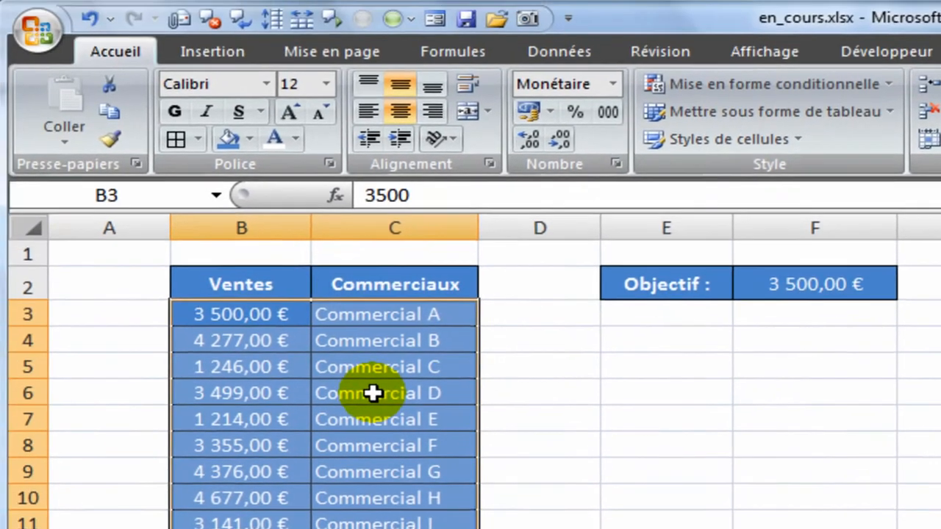
scroll(266, 247, right, 3)
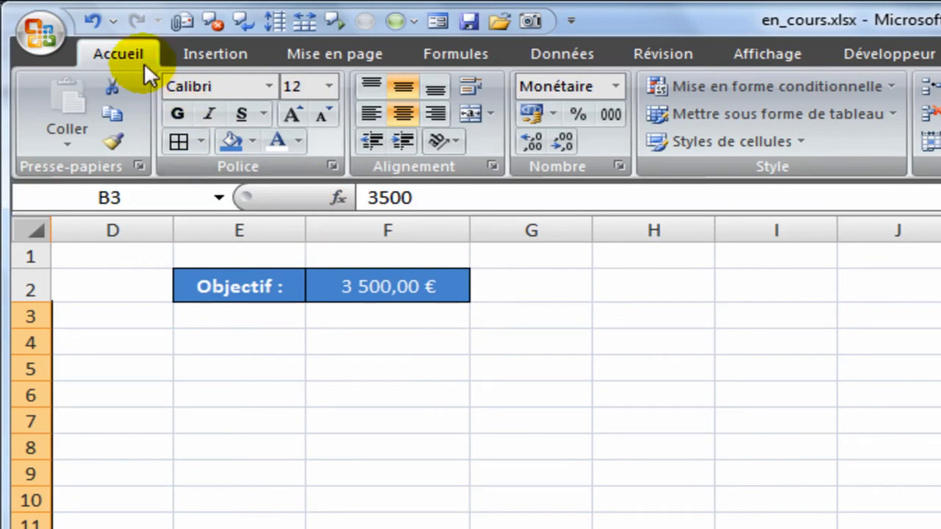
scroll(471, 368, left, 3)
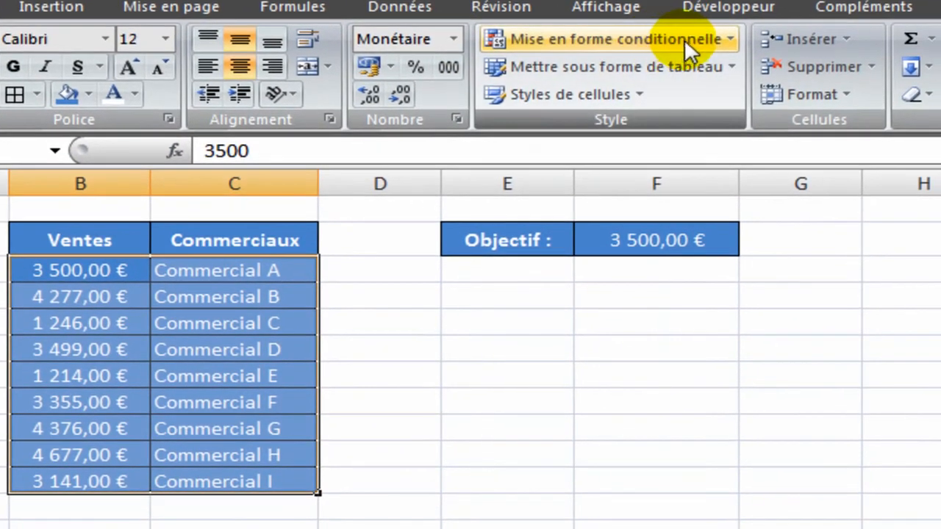
click(735, 39)
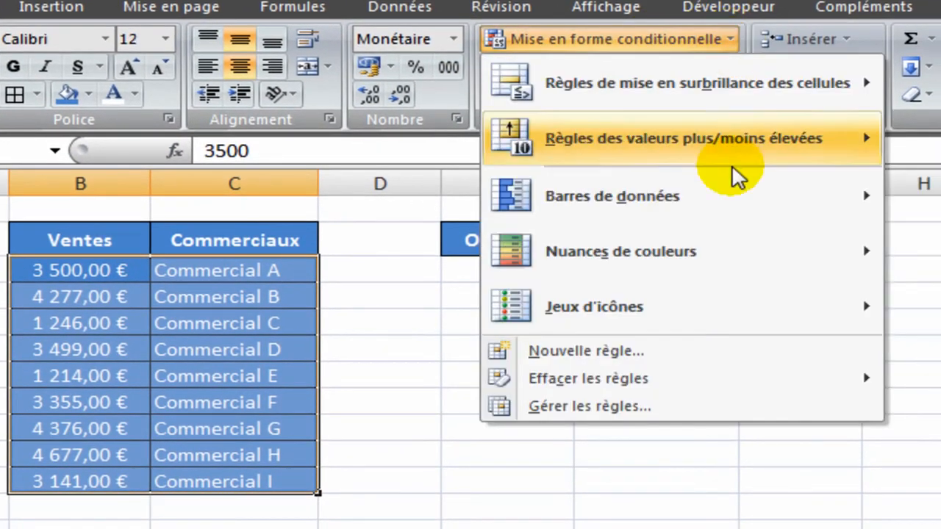
click(730, 353)
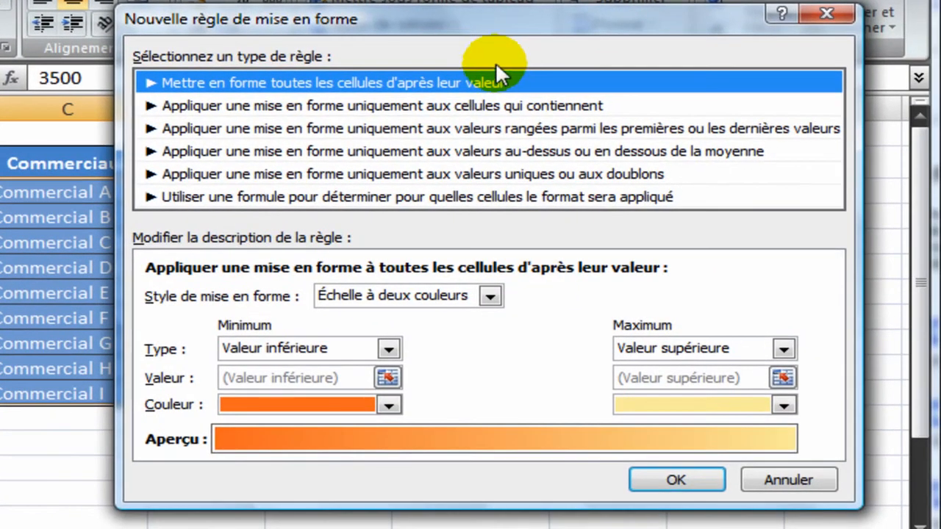
drag(456, 29, 425, 33)
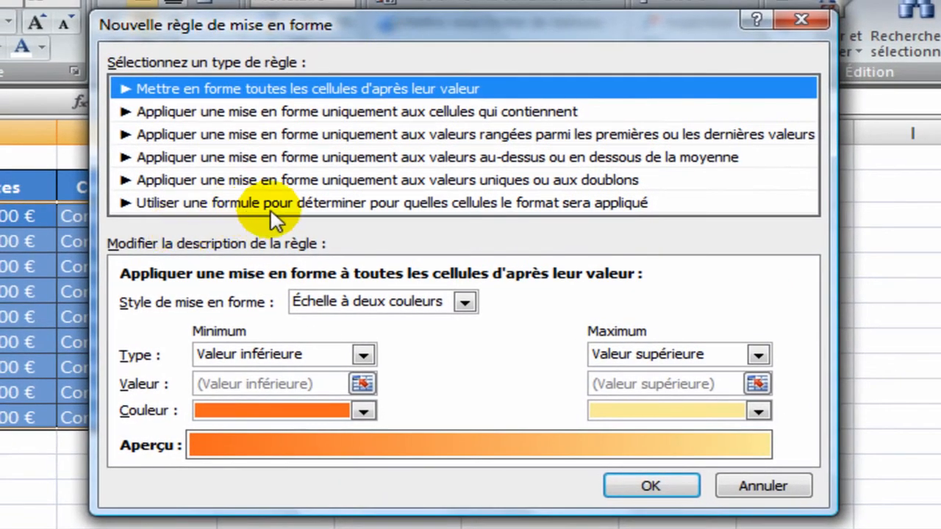
click(317, 202)
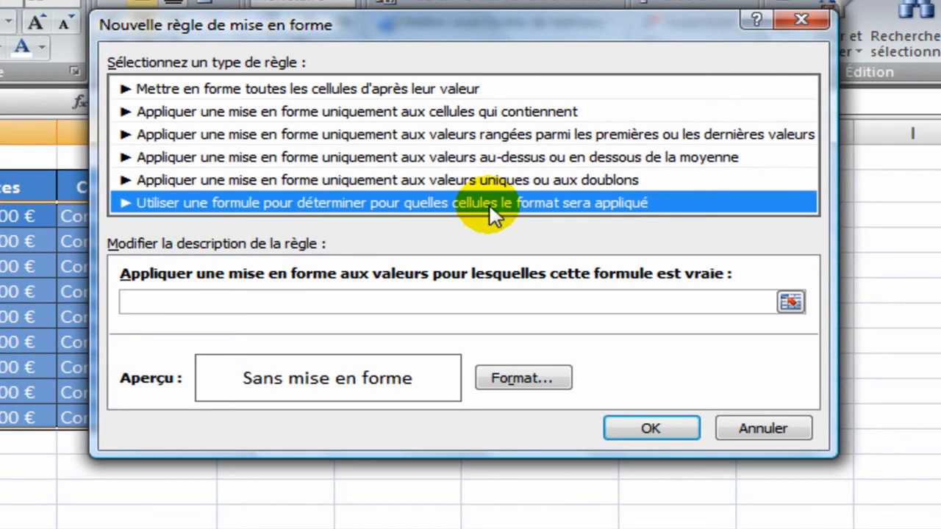
Enter the rule formula =$B3>$F$2, comparing each row's sales with the objective cell.
click(295, 302)
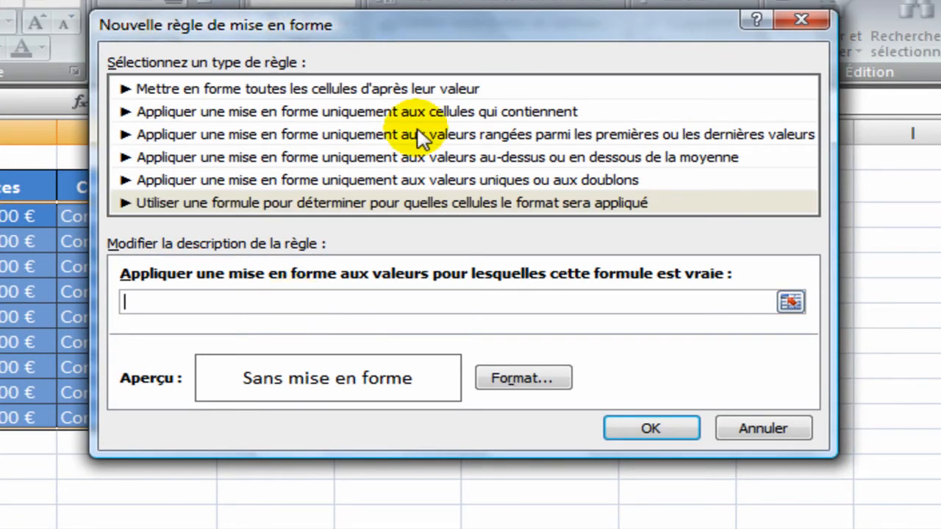
drag(479, 22, 625, 250)
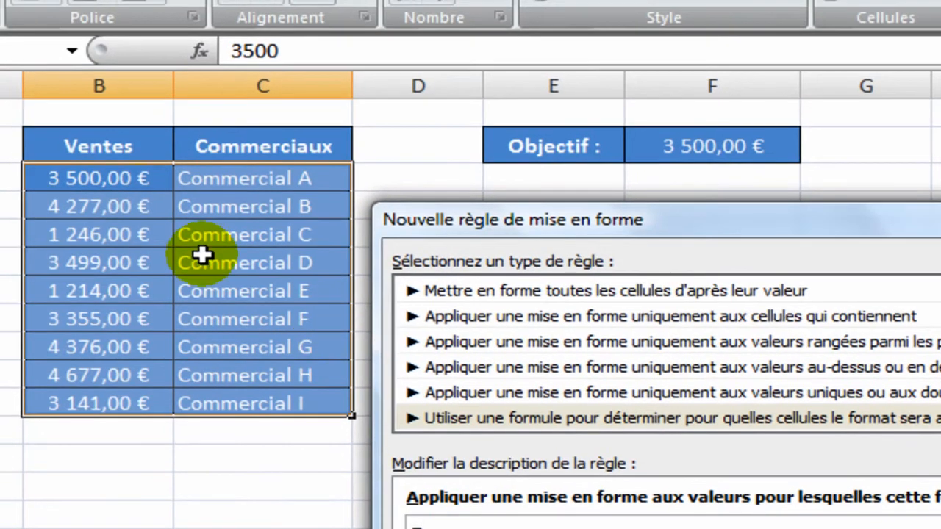
click(117, 179)
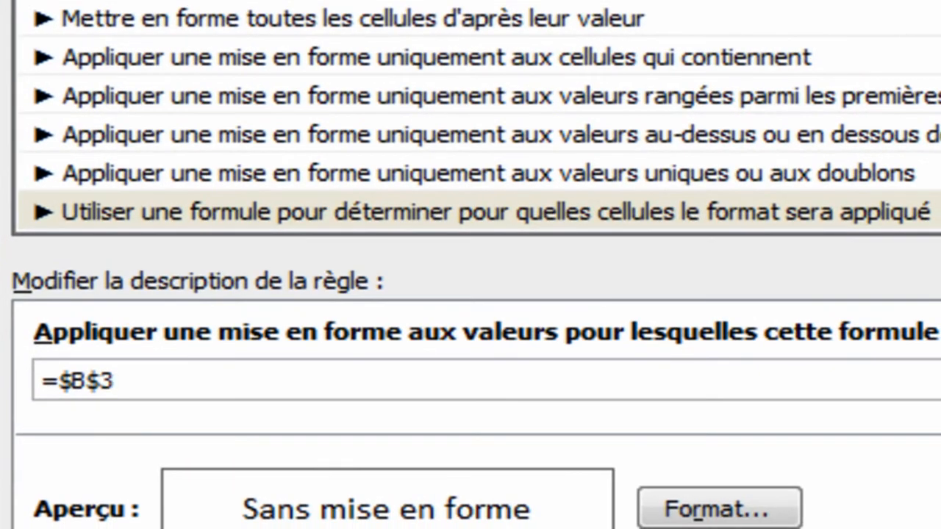
key(F4)
key(F4)
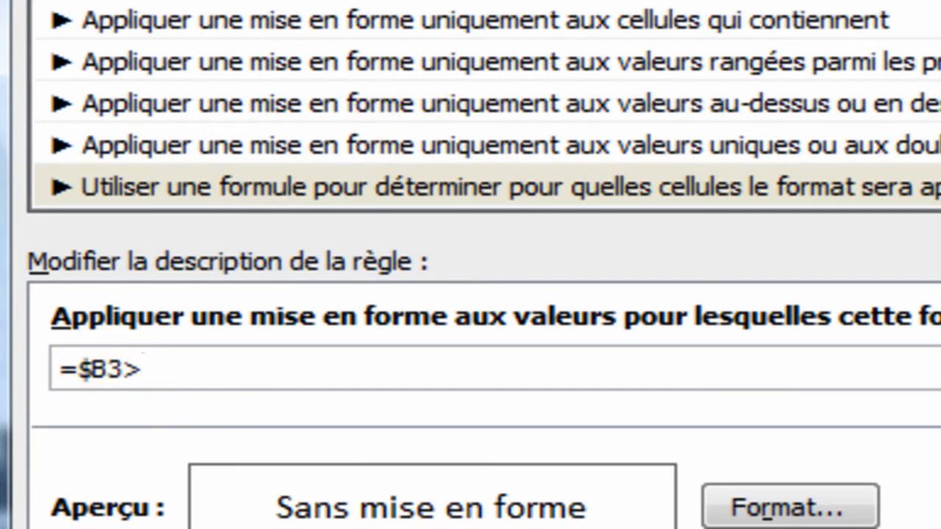
text($F$2)
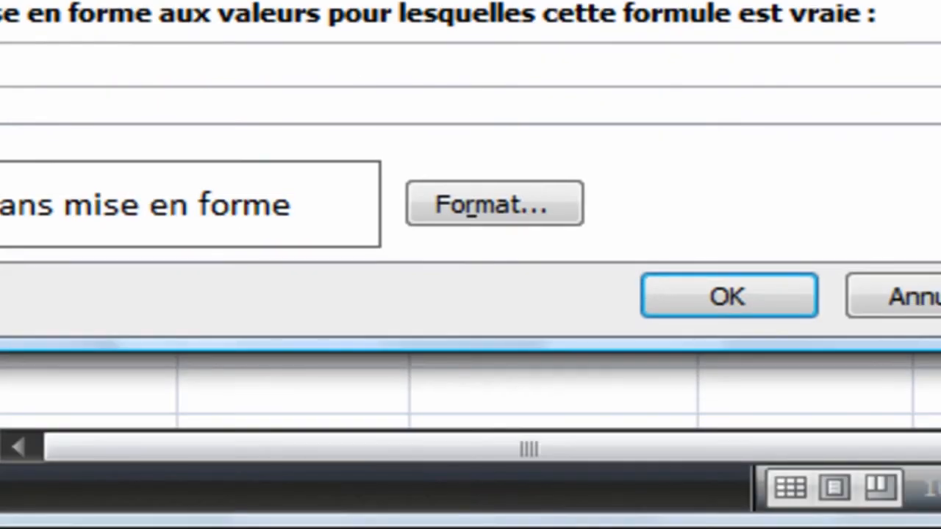
Give the rule a dark red background fill and apply it to the table.
click(524, 212)
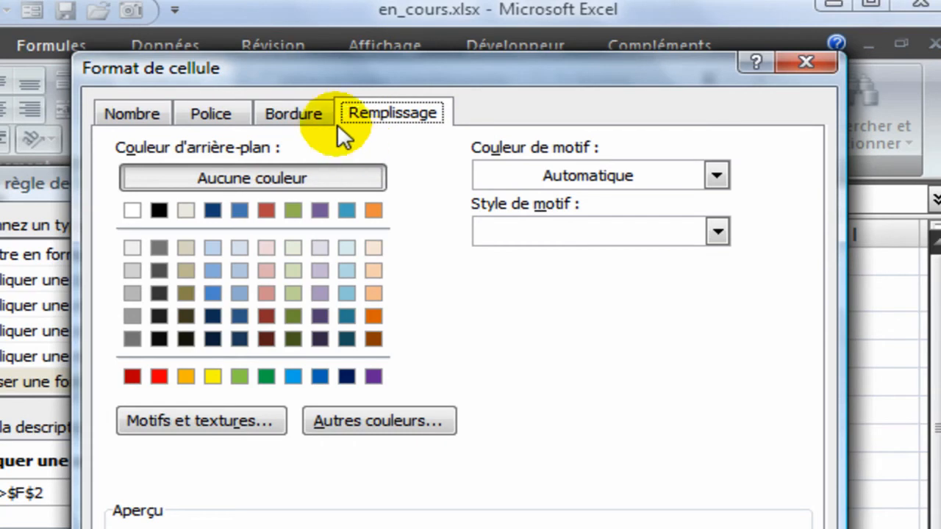
click(320, 250)
click(269, 339)
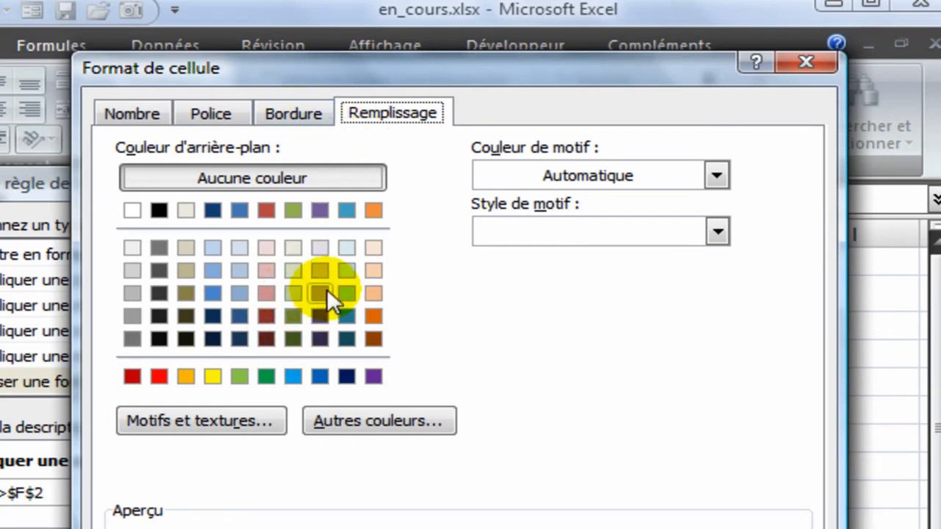
click(268, 320)
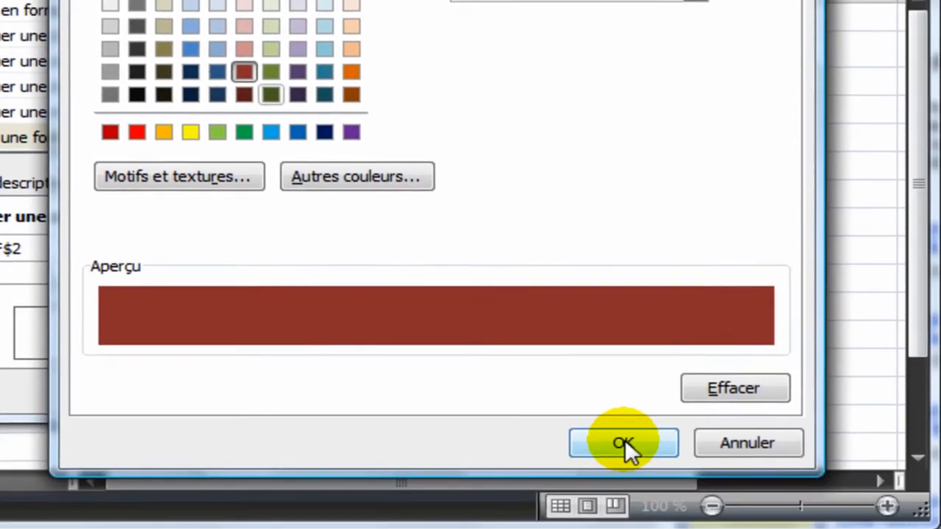
click(639, 528)
click(513, 393)
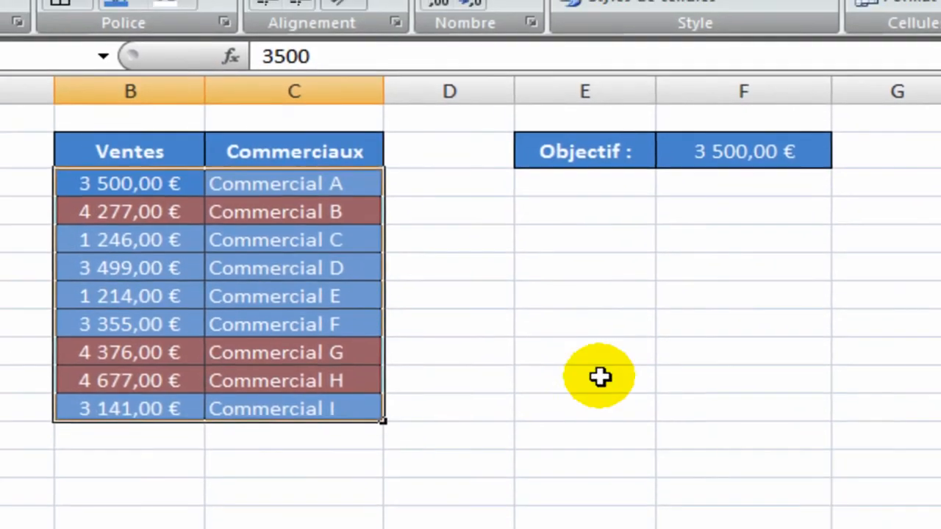
Check the highlighted rows by comparing their salespeople and sales amounts with the objective.
click(544, 353)
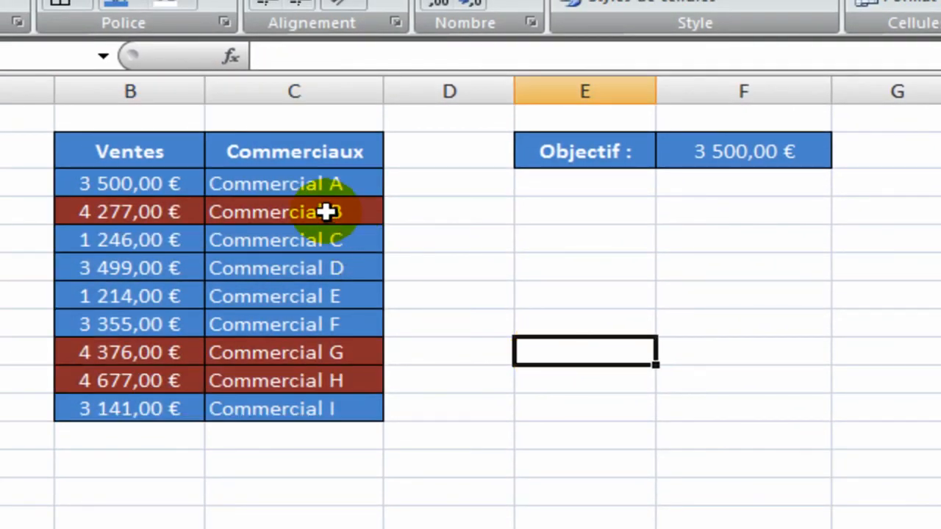
click(278, 211)
click(336, 349)
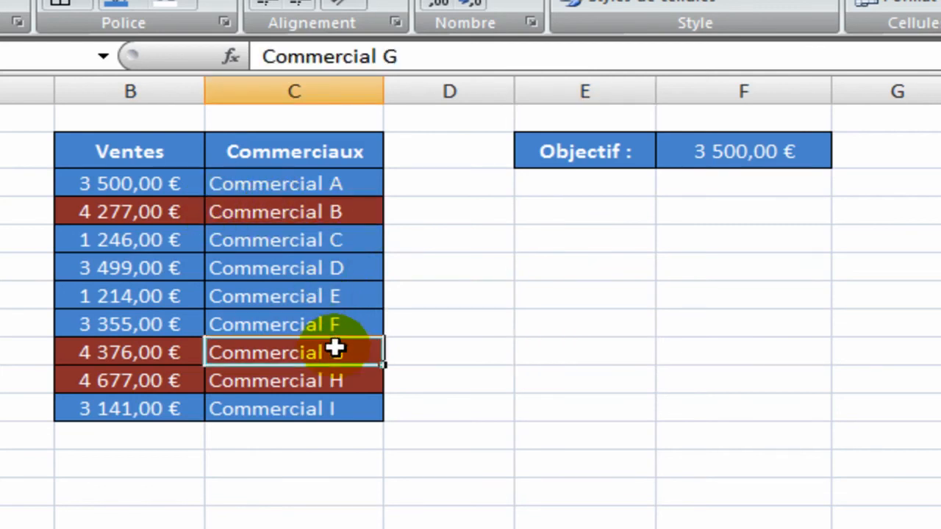
click(346, 380)
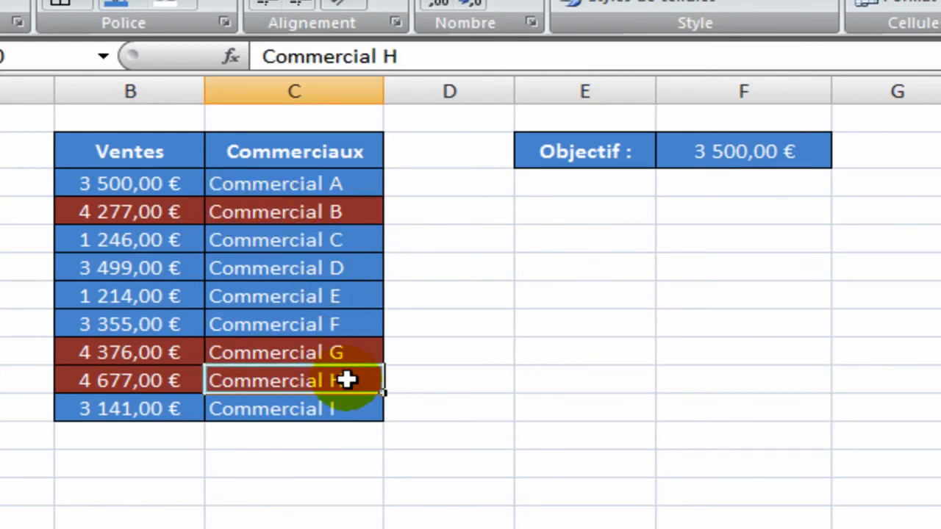
click(142, 350)
click(145, 400)
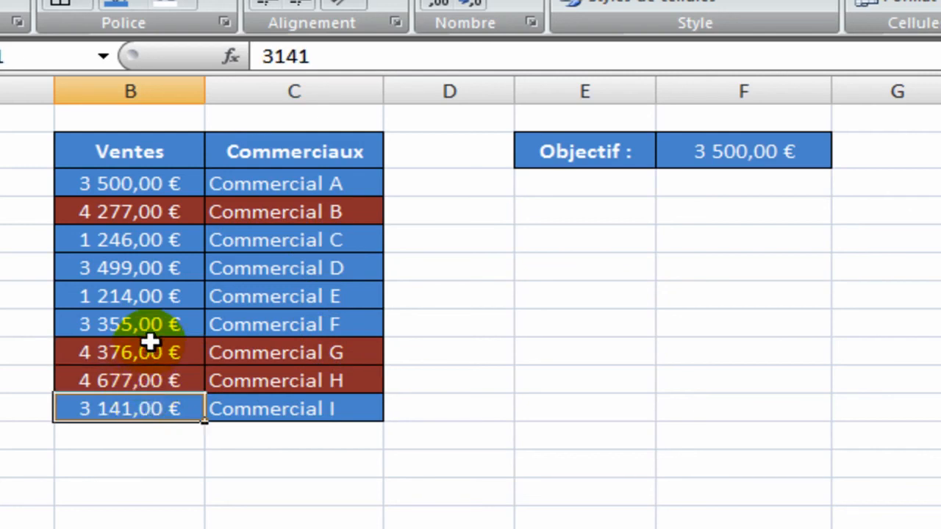
Set the objective in F2 to 2450.
click(744, 153)
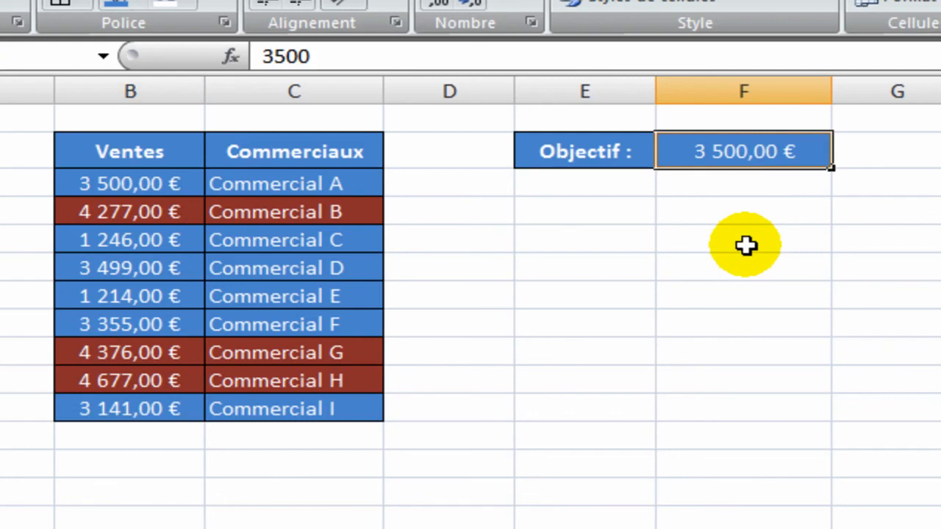
text(2 450)
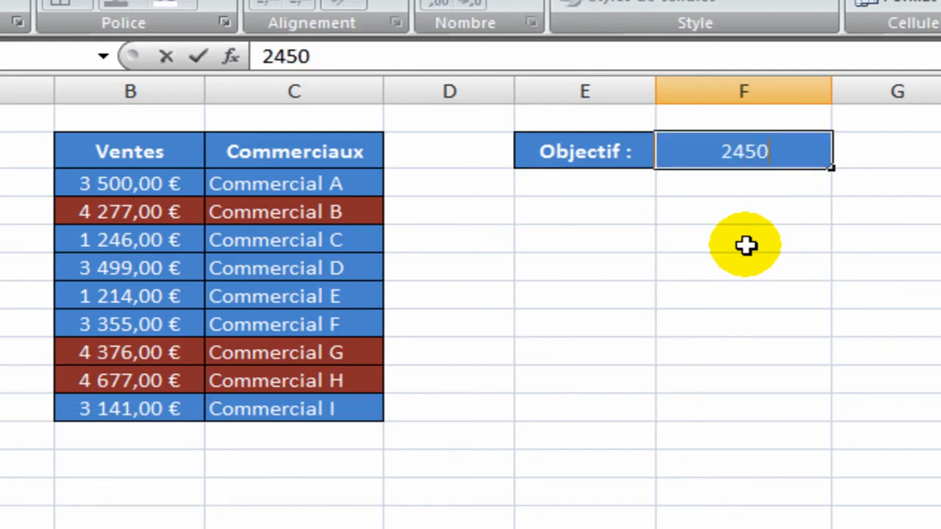
key(Return)
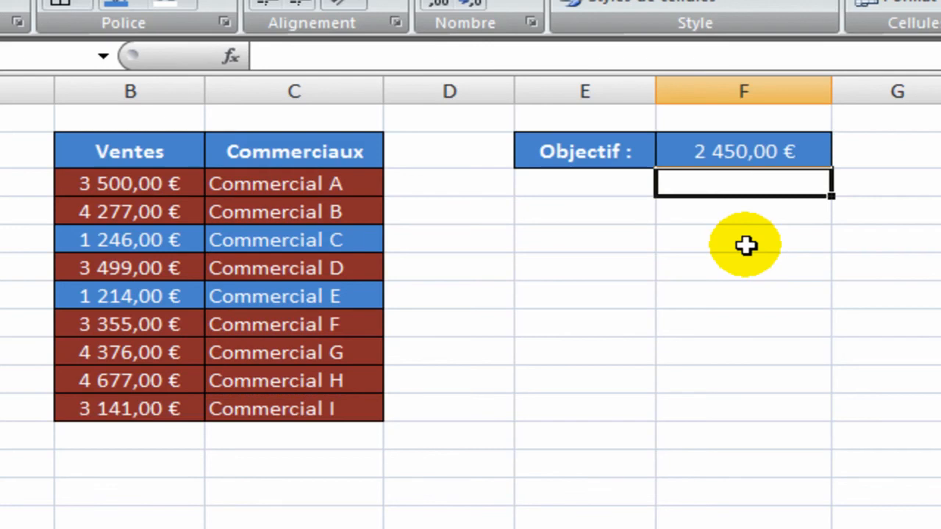
Check the rows for Commercial C and Commercial E against the new objective.
click(338, 238)
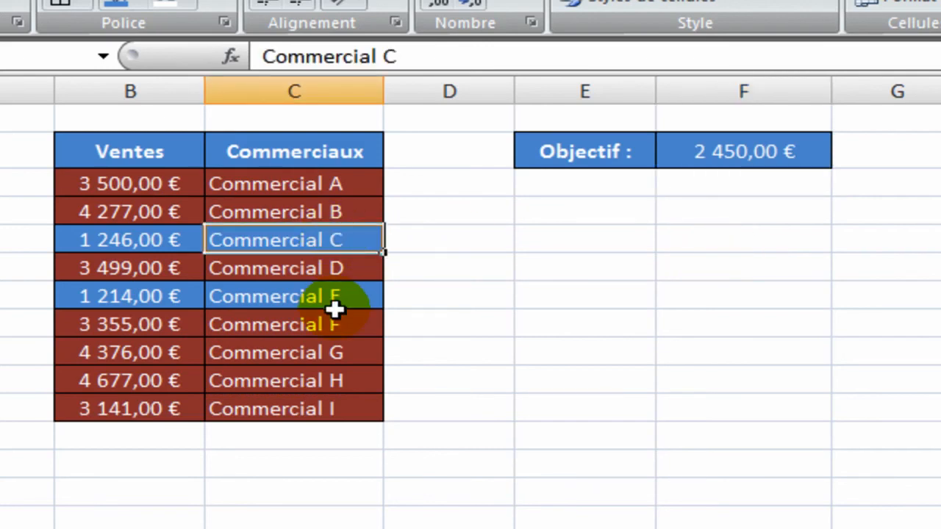
click(335, 298)
click(356, 244)
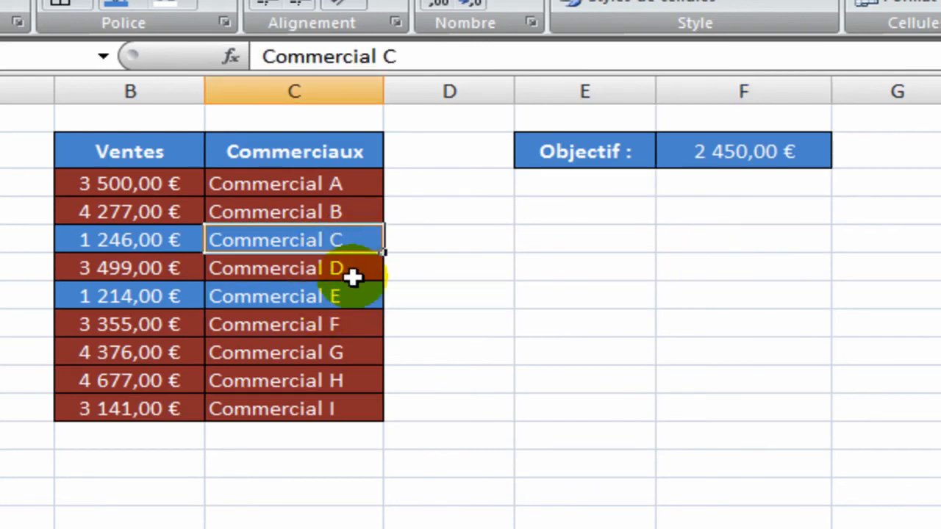
click(323, 299)
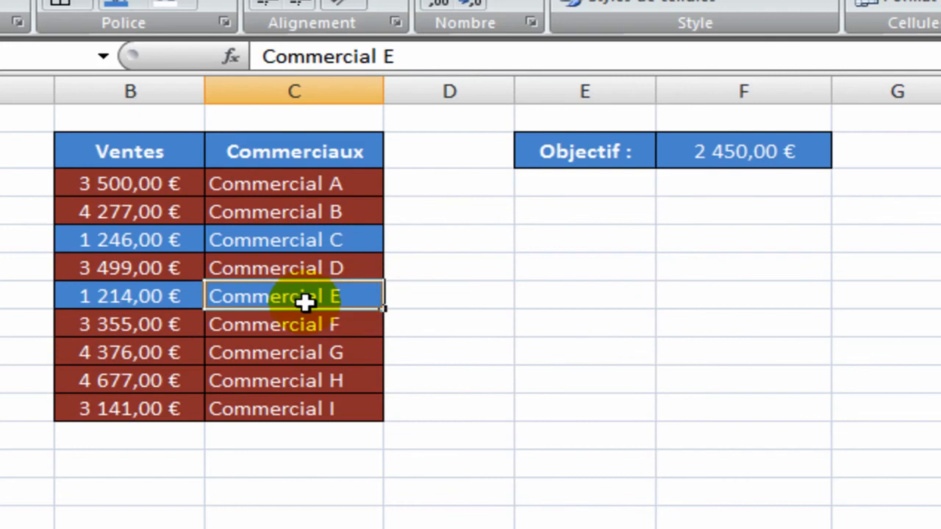
click(109, 297)
click(153, 242)
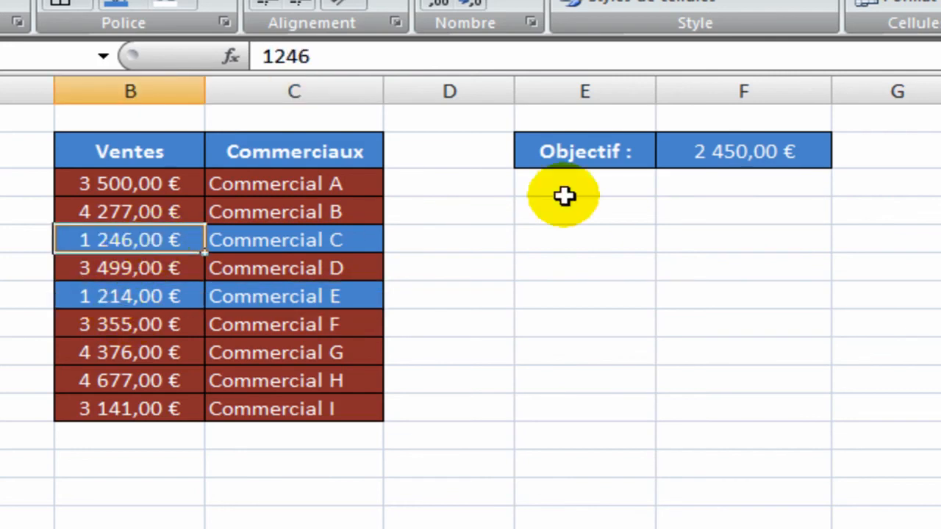
Change the sales amount of Commercial H to 2000 to test the rule against the objective.
click(740, 151)
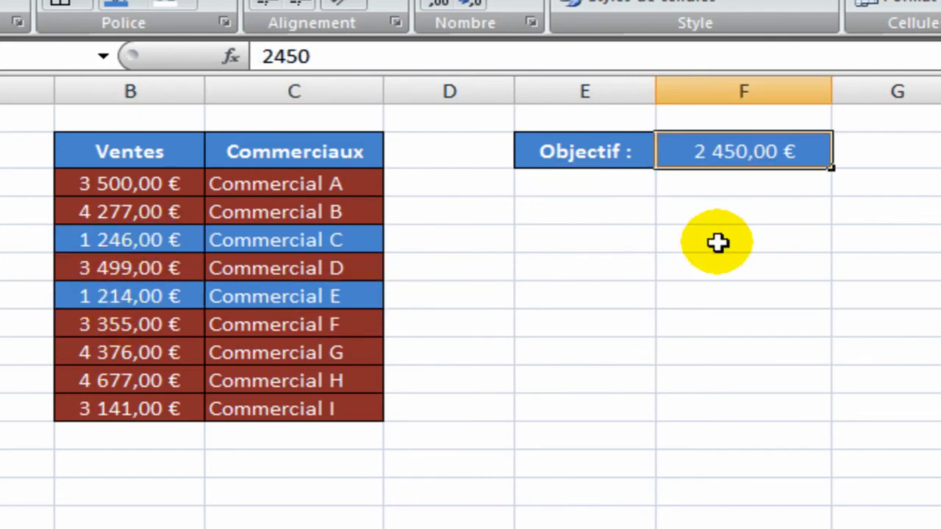
click(138, 381)
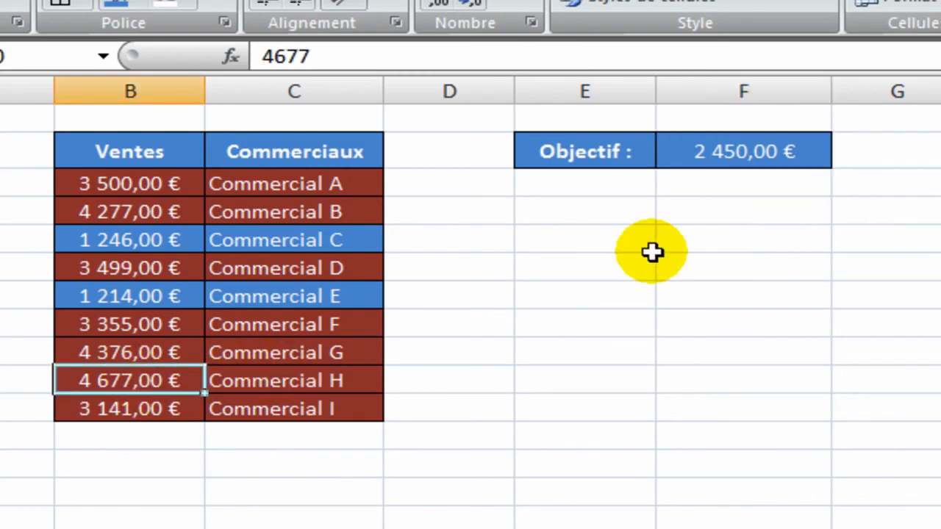
text(2000)
key(Return)
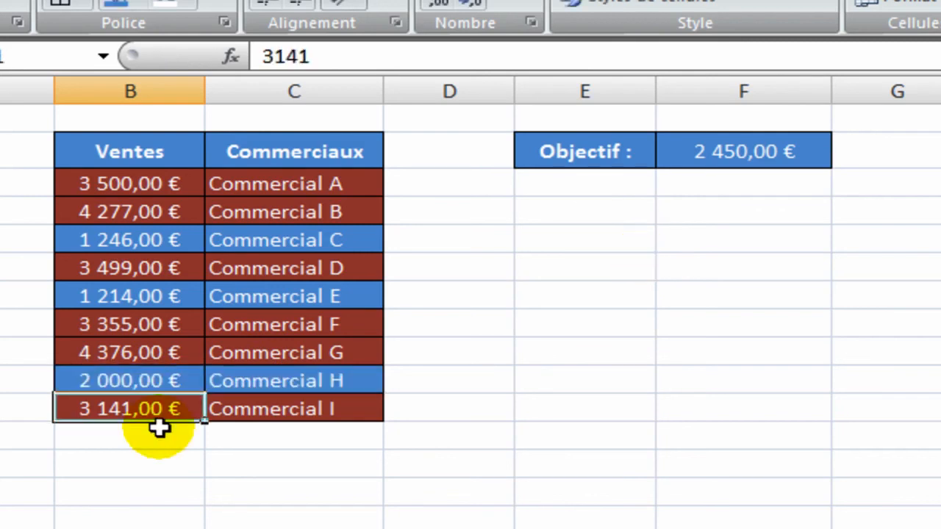
Check the formatting of both cells in the Commercial H row, leaving an empty cell outside the table selected.
click(117, 380)
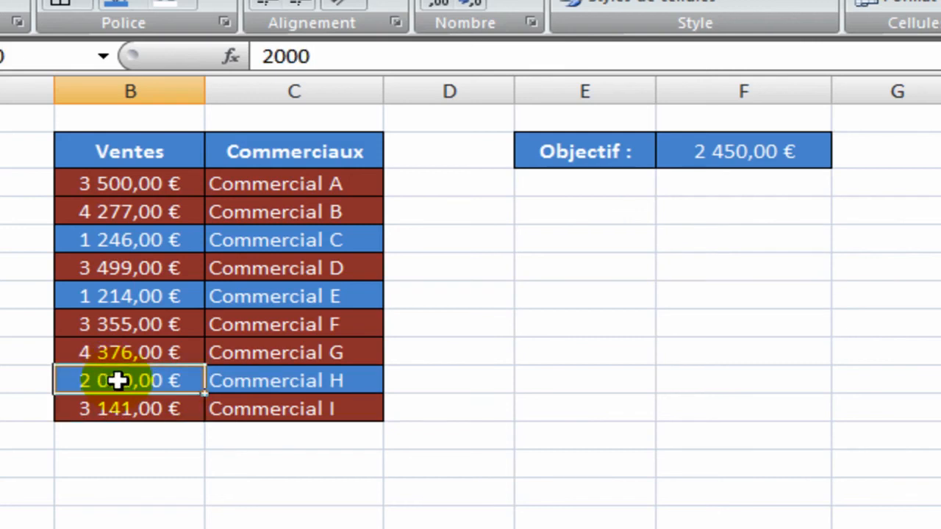
click(266, 382)
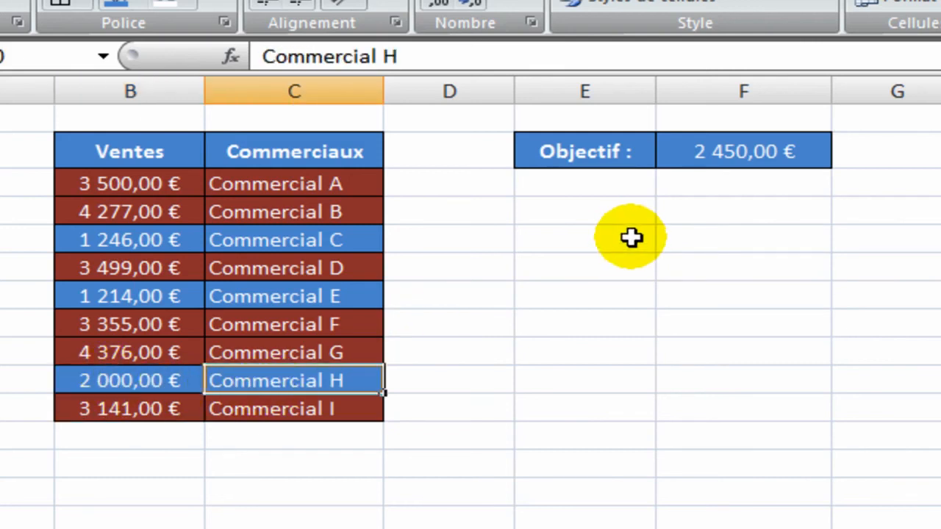
click(699, 296)
click(601, 298)
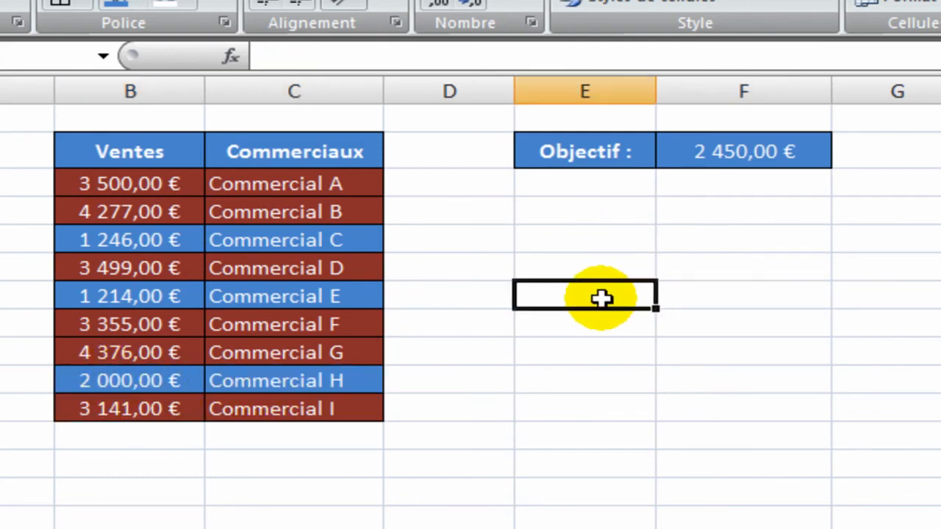